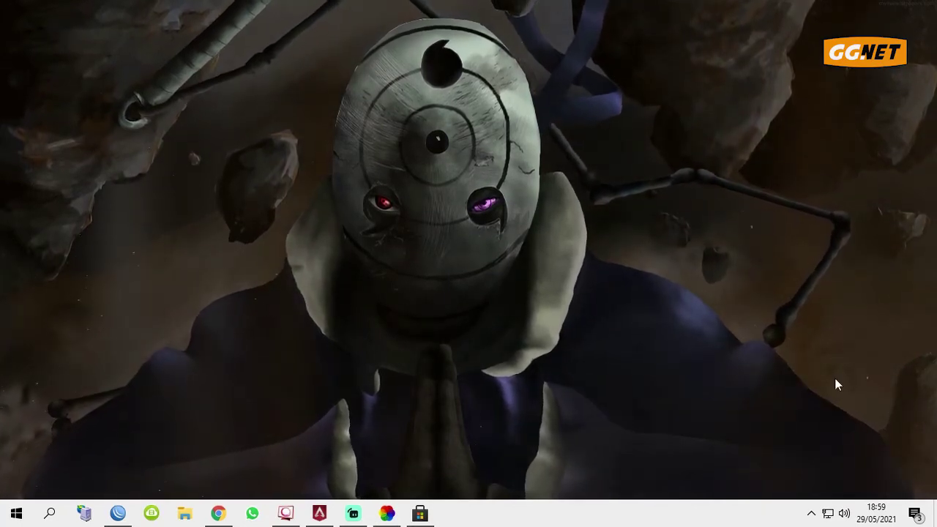
click(811, 513)
click(813, 515)
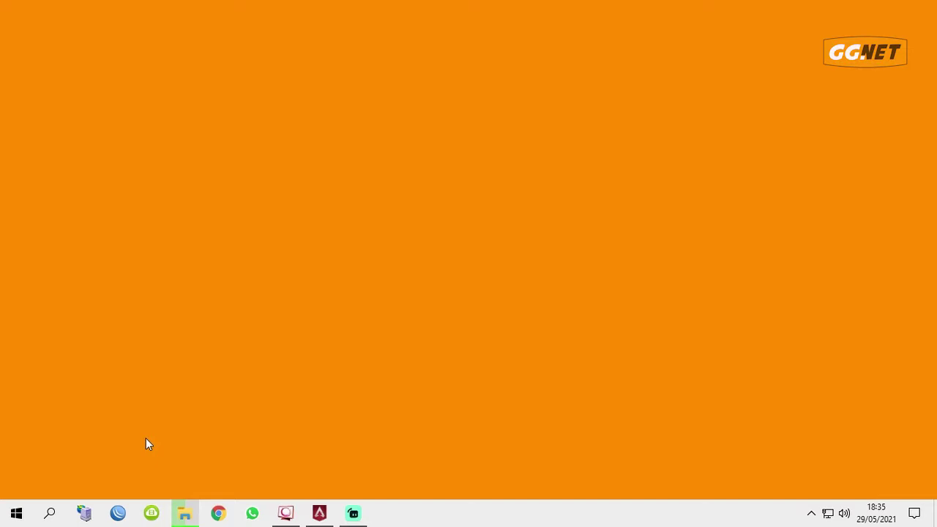
Step: Check in the Windows account settings which Microsoft account is signed in, then close Settings
key(super+i)
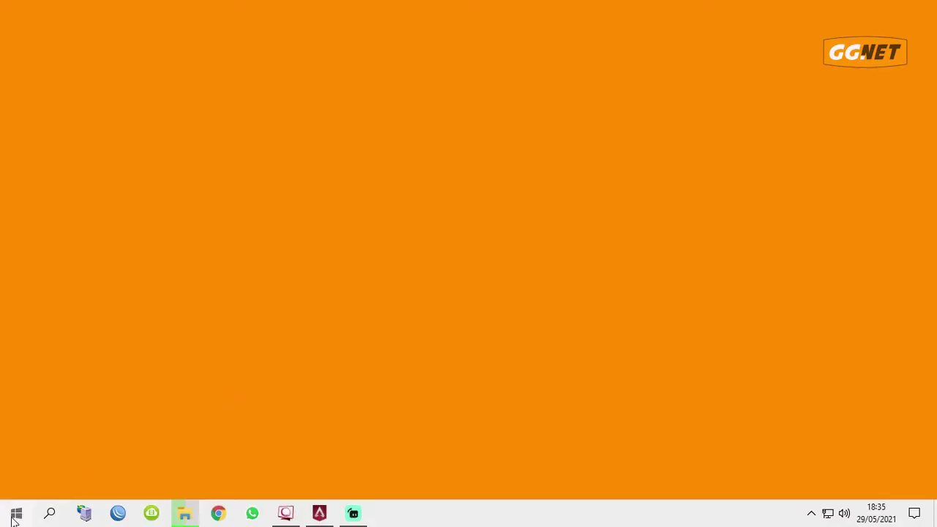
click(14, 517)
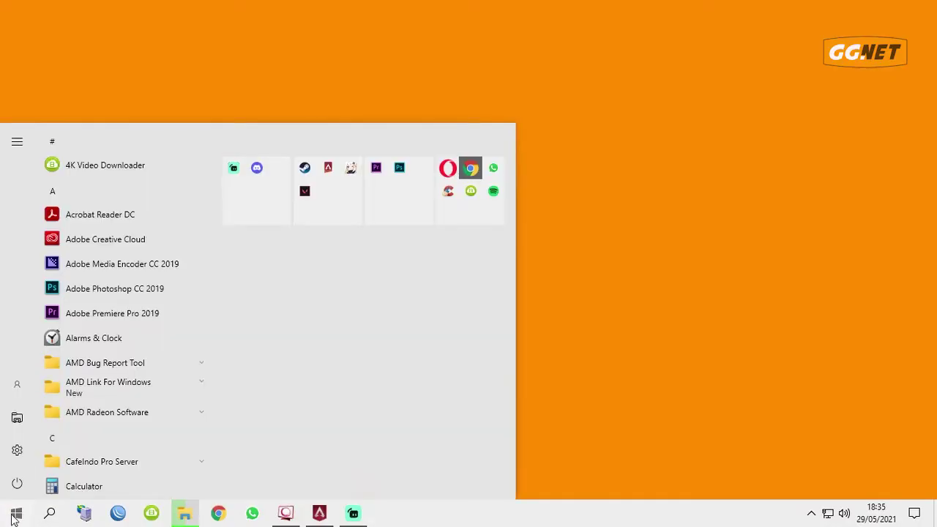
click(17, 451)
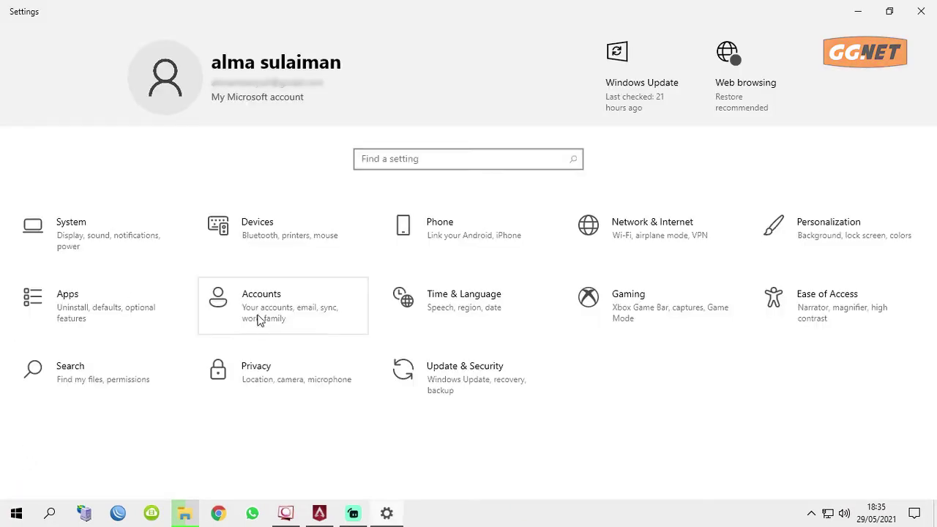
click(358, 325)
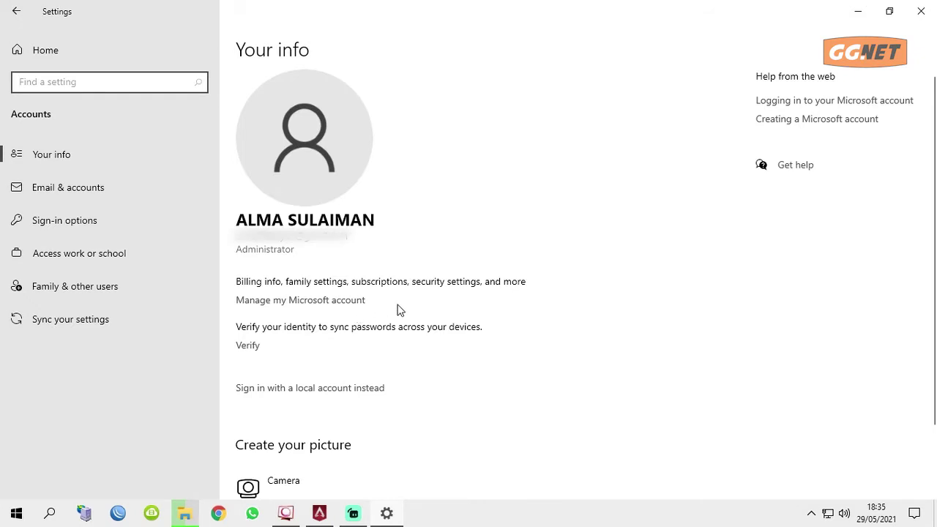
scroll(935, 120, down, 1)
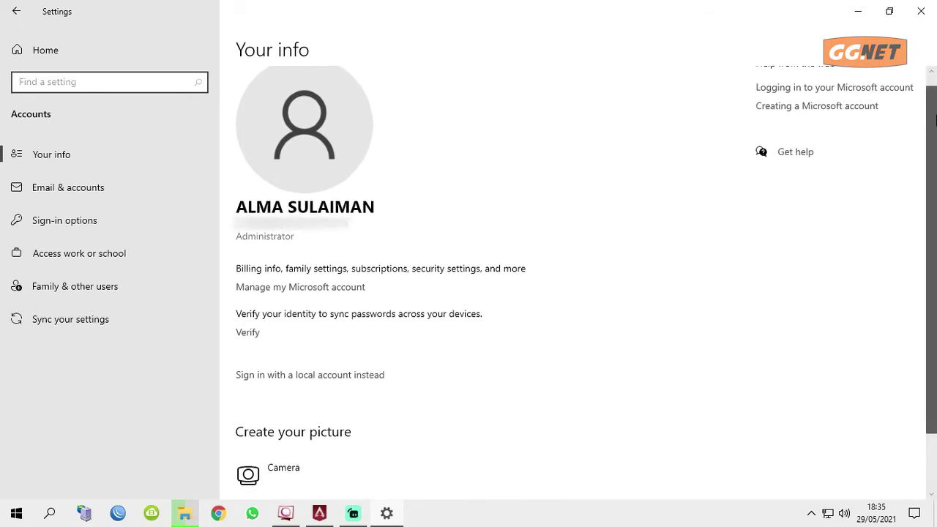
scroll(934, 119, down, 2)
scroll(934, 115, up, 2)
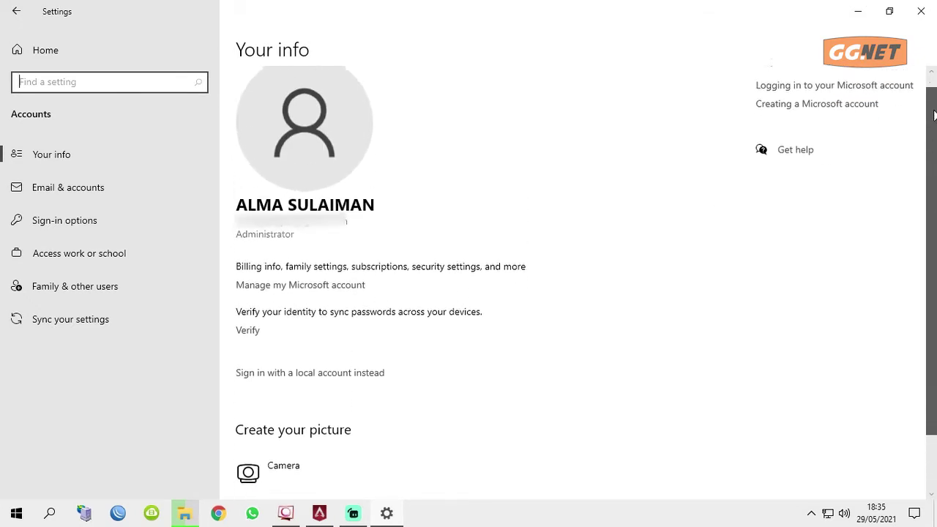
scroll(934, 116, up, 1)
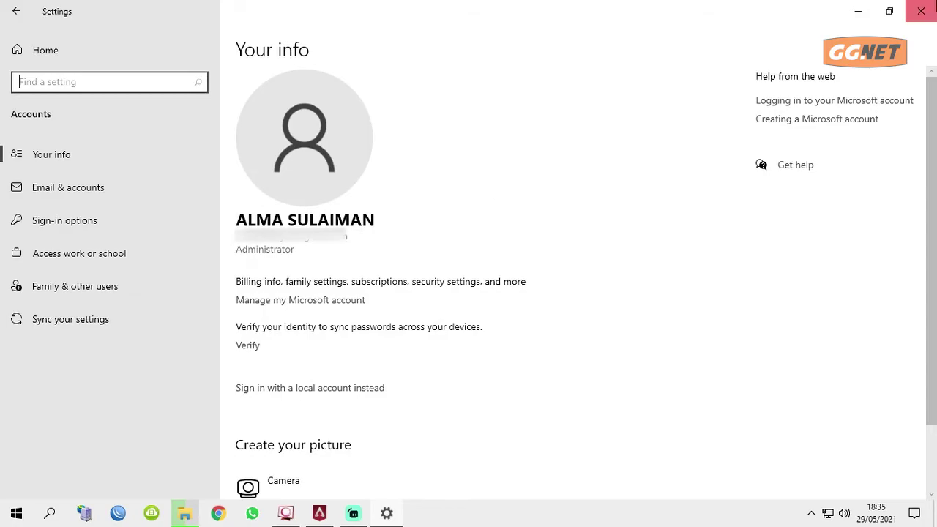
click(921, 11)
Step: Search Windows for "microsoft store" and open the Microsoft Store app
click(49, 512)
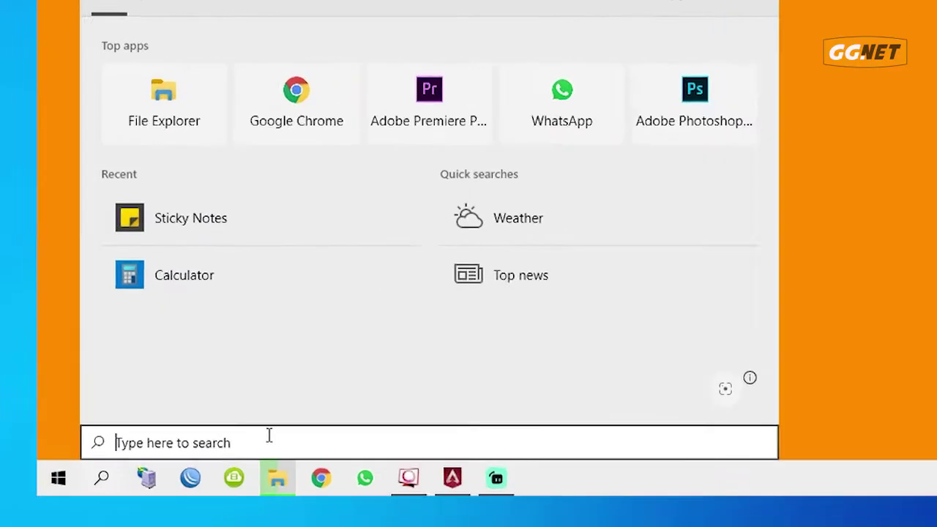
text(micrs)
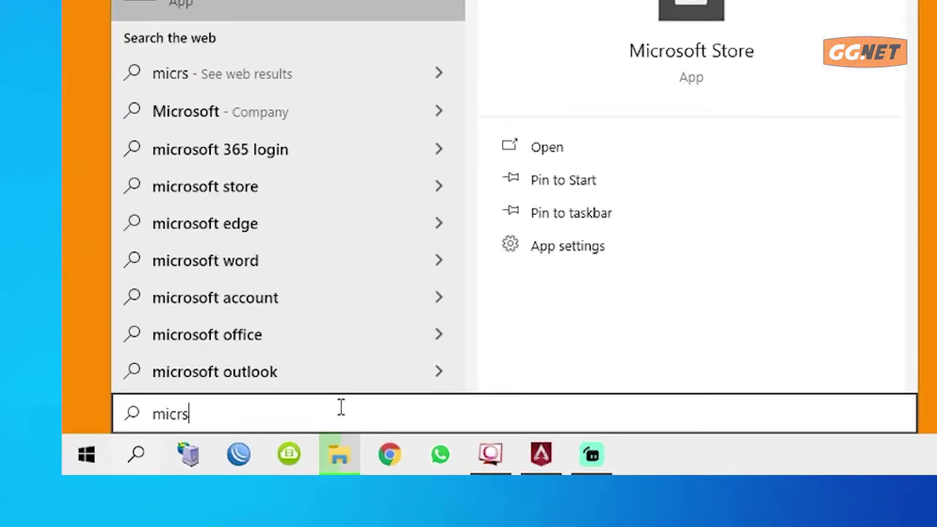
key(BackSpace)
text(osoft store)
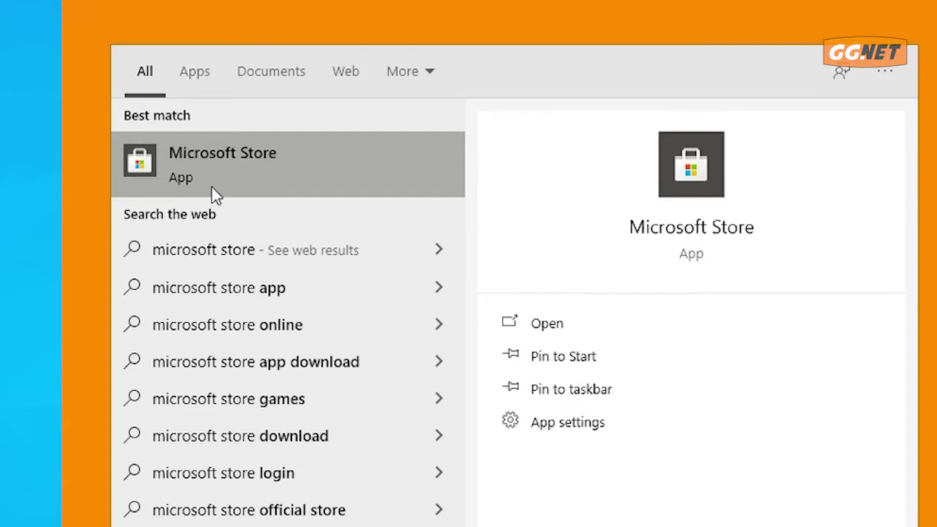
click(399, 159)
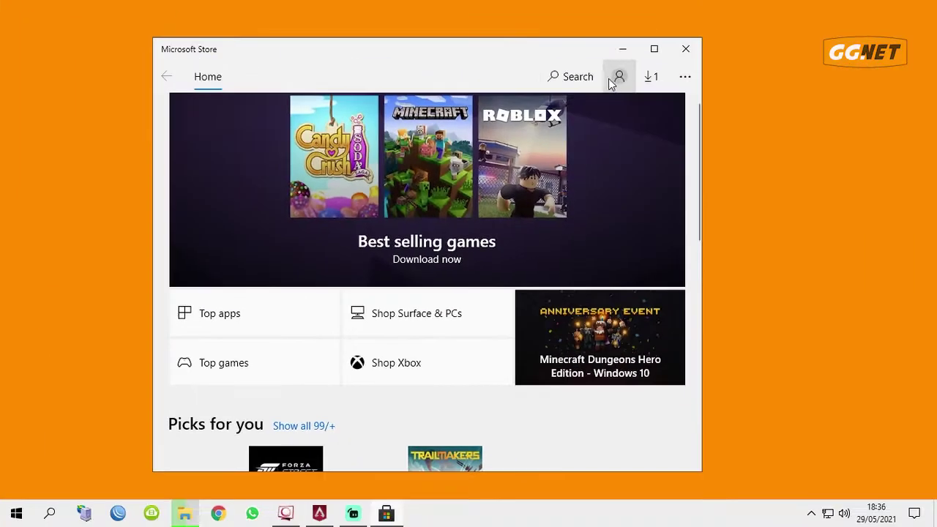
Step: Search the store for "live wallpaper" and open the Lively Wallpaper app page
click(578, 76)
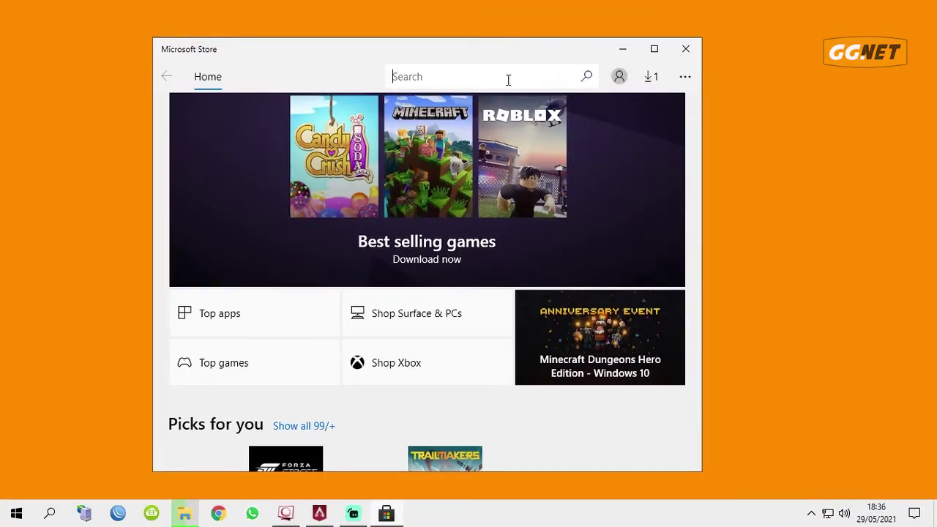
text(live wallpaper)
key(Return)
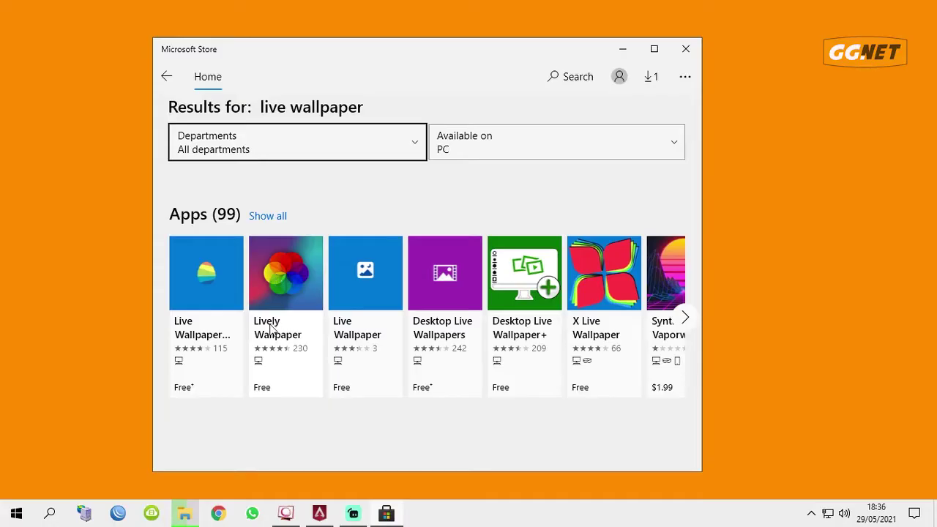
click(262, 328)
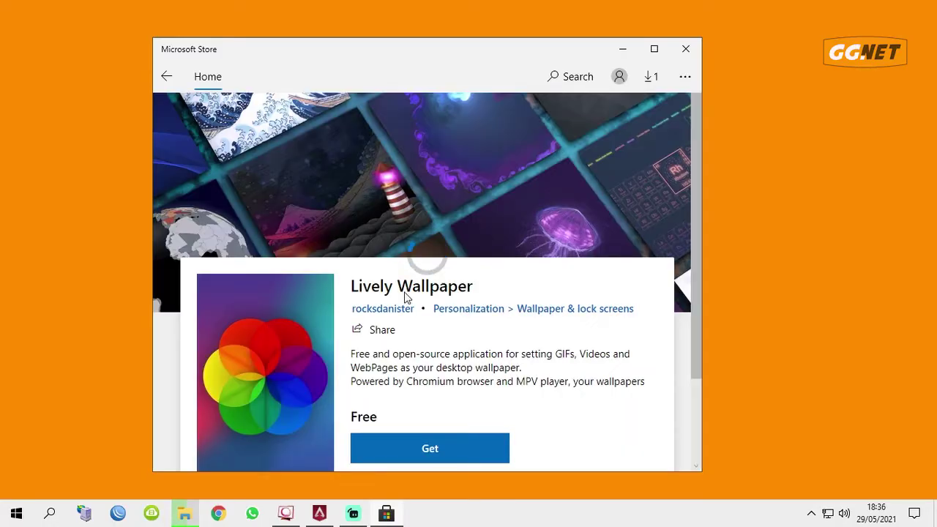
Step: Get the free Lively Wallpaper app and install it
scroll(651, 126, down, 2)
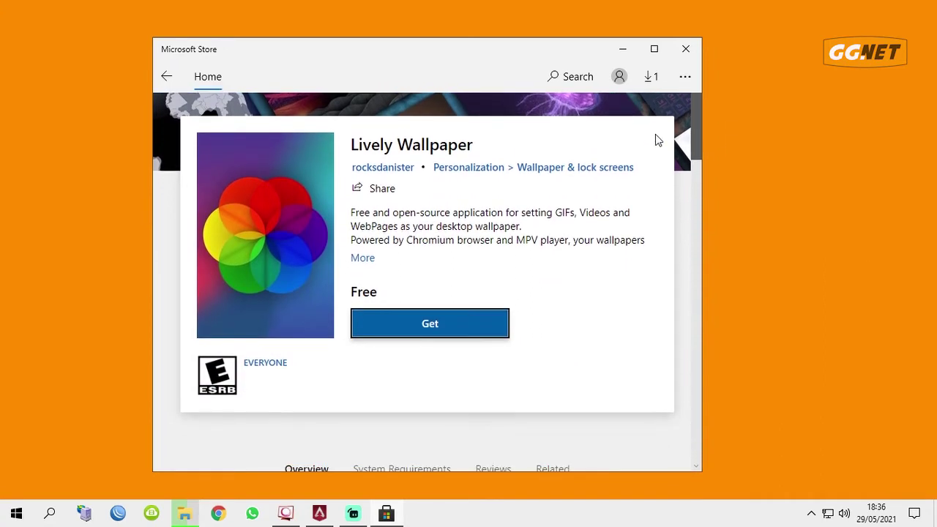
click(444, 338)
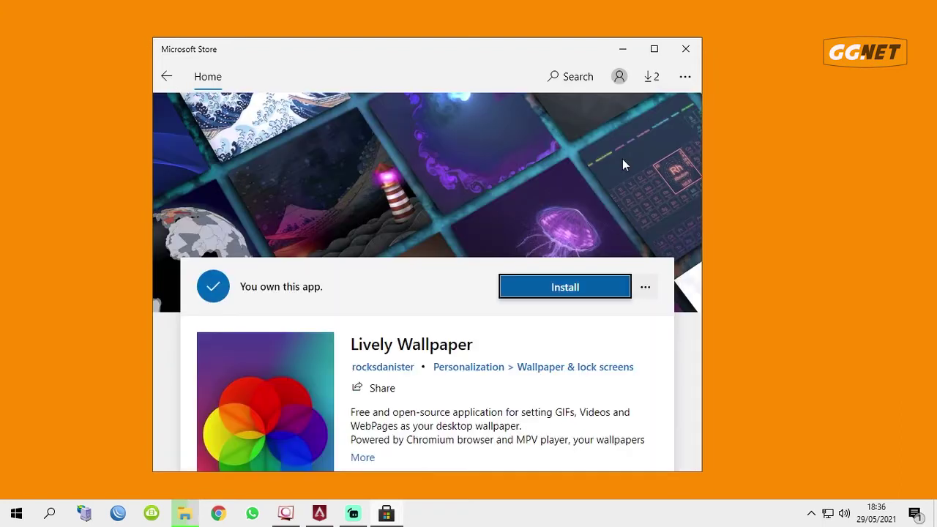
click(613, 288)
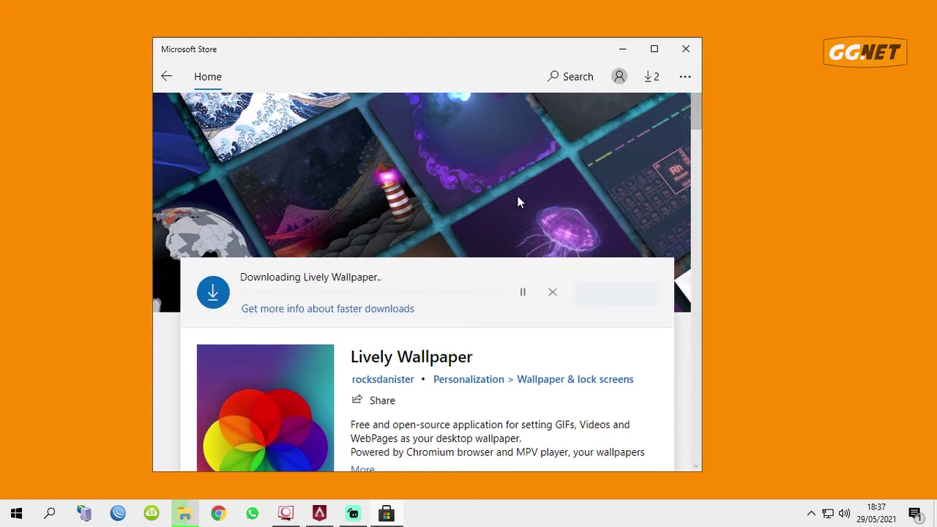
Step: Check the Lively Wallpaper download in the store's downloads and updates, and close the store
click(650, 73)
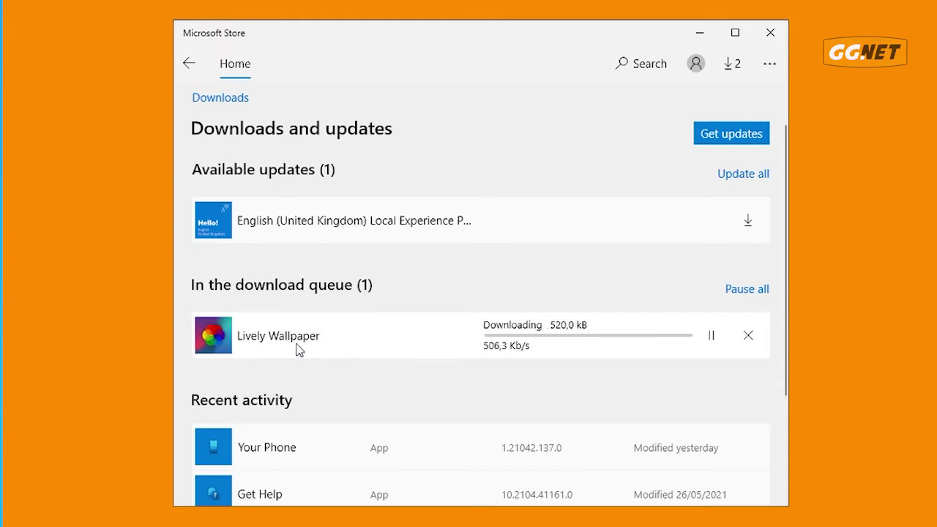
scroll(298, 350, down, 2)
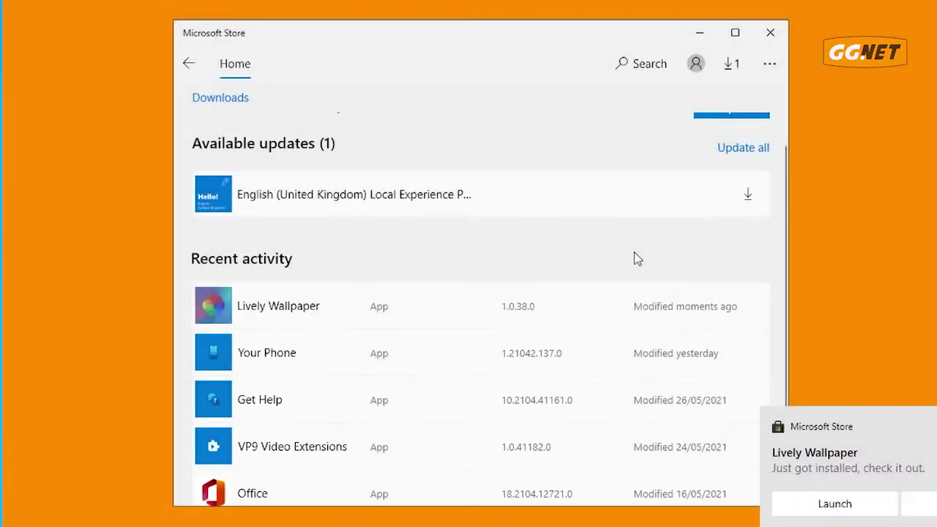
click(723, 74)
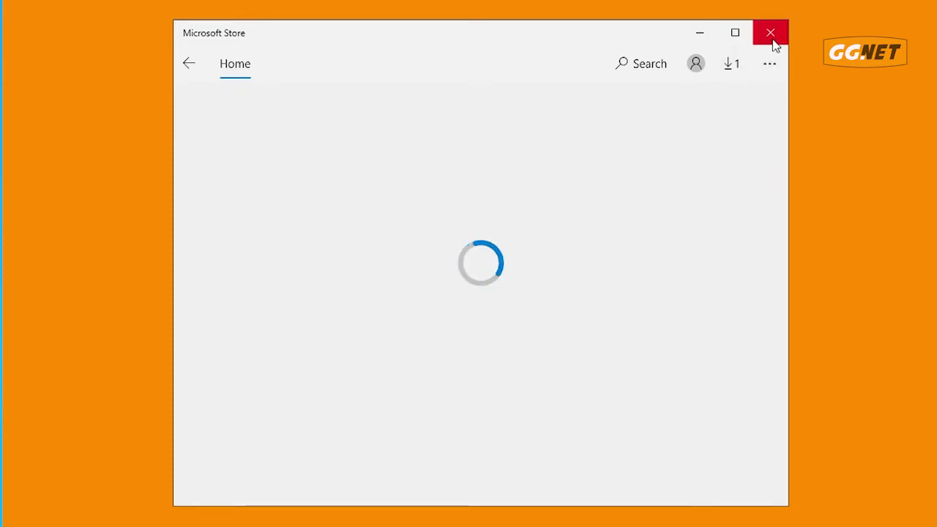
click(770, 33)
Step: Search Windows for "lively wallpaper" and launch the Lively Wallpaper app
click(138, 458)
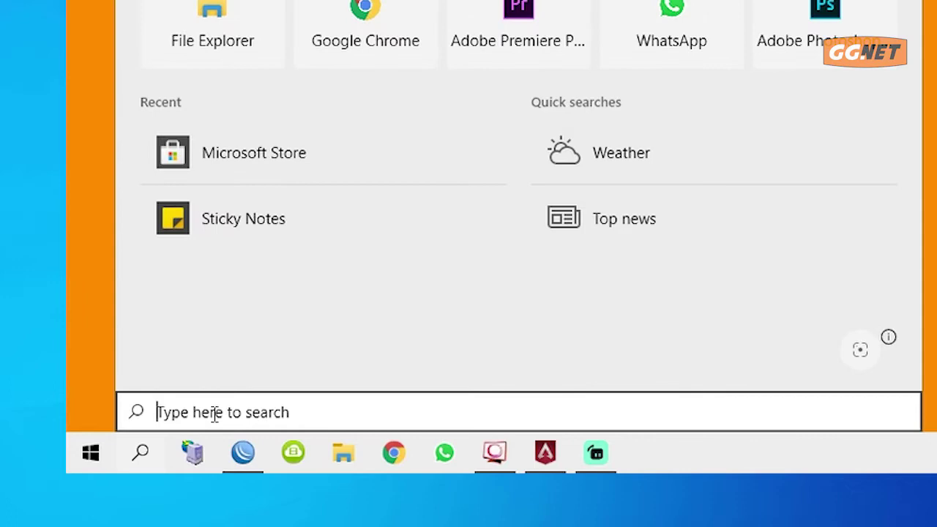
text(live)
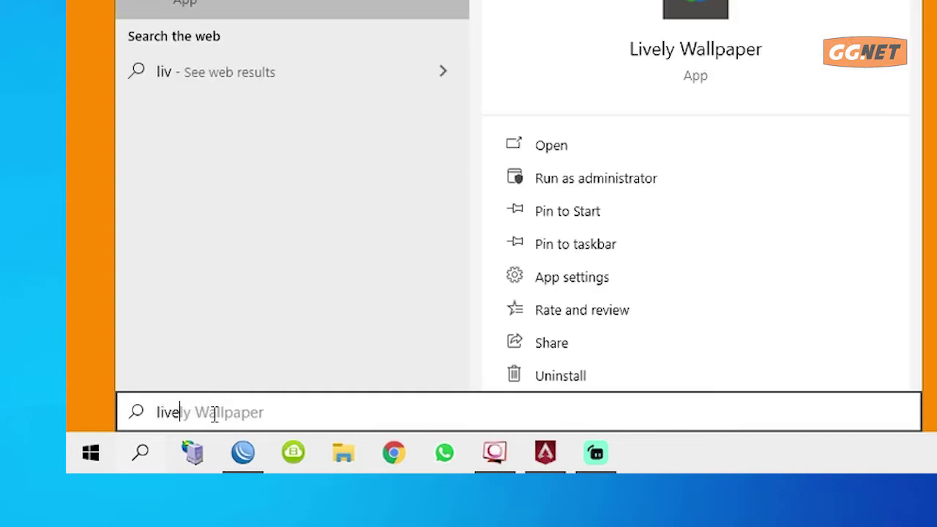
click(294, 407)
text(ly wallpaper)
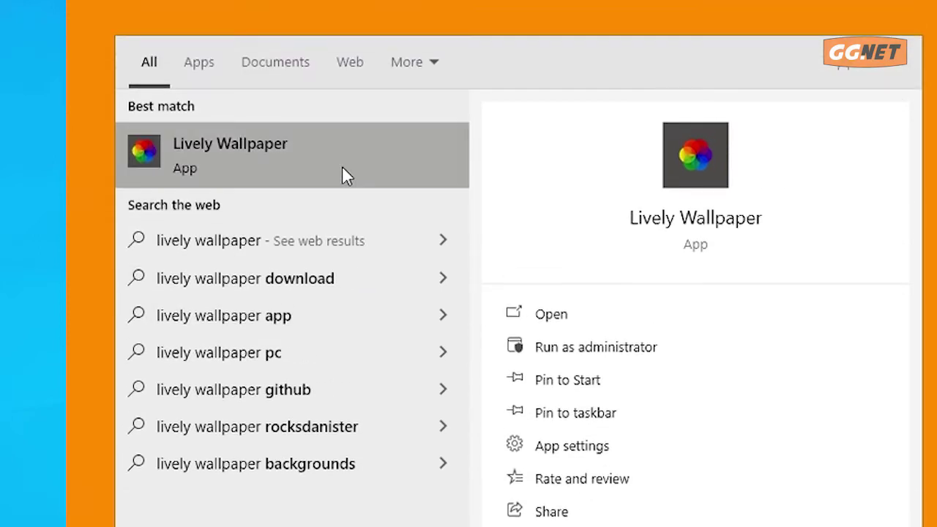
click(344, 5)
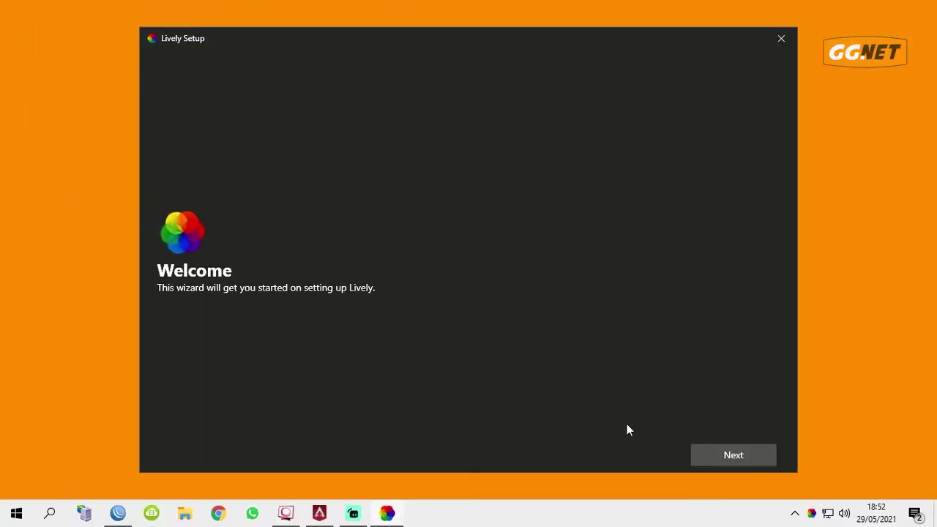
Step: Complete the Lively setup wizard with Start with Windows left on, and reposition the wallpaper library window
click(753, 453)
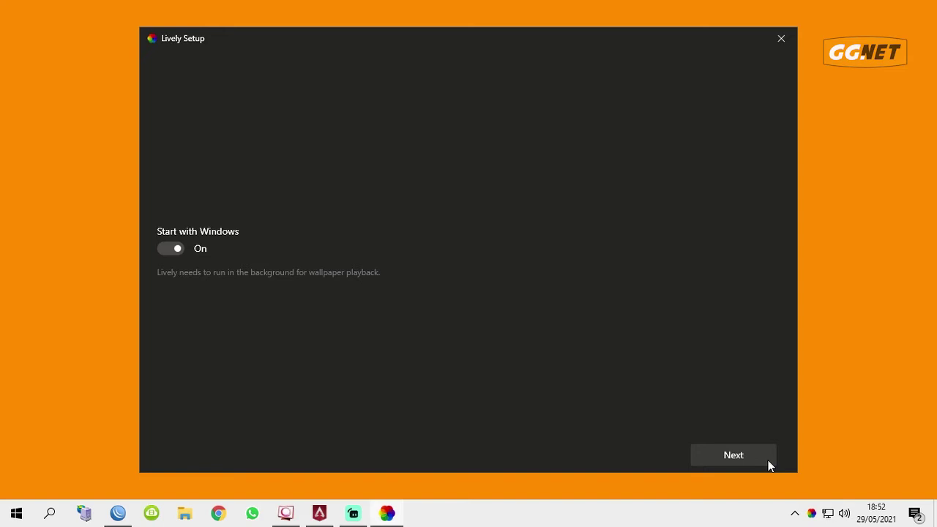
click(766, 458)
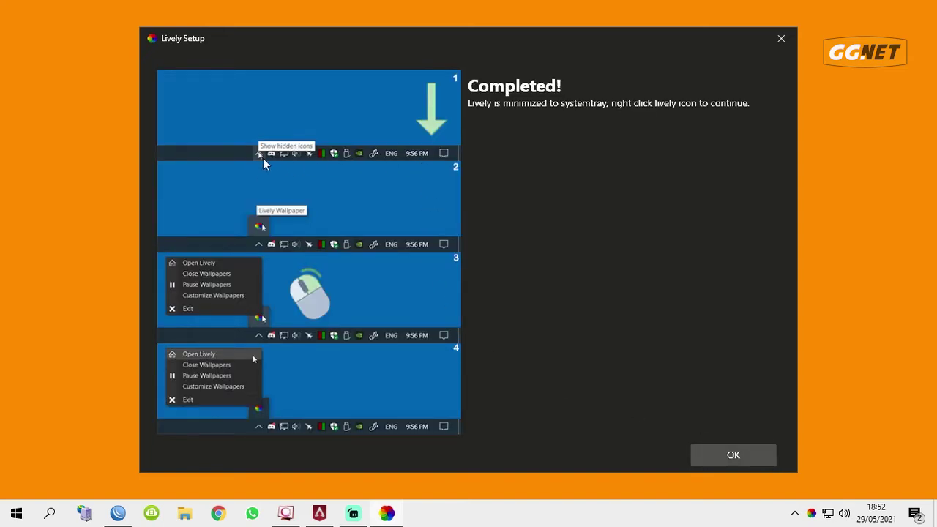
click(758, 454)
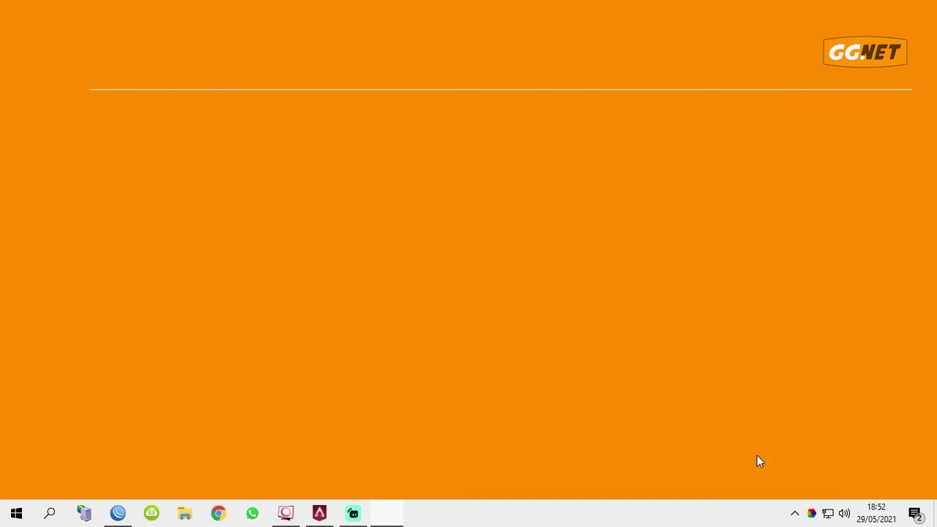
drag(492, 112, 439, 53)
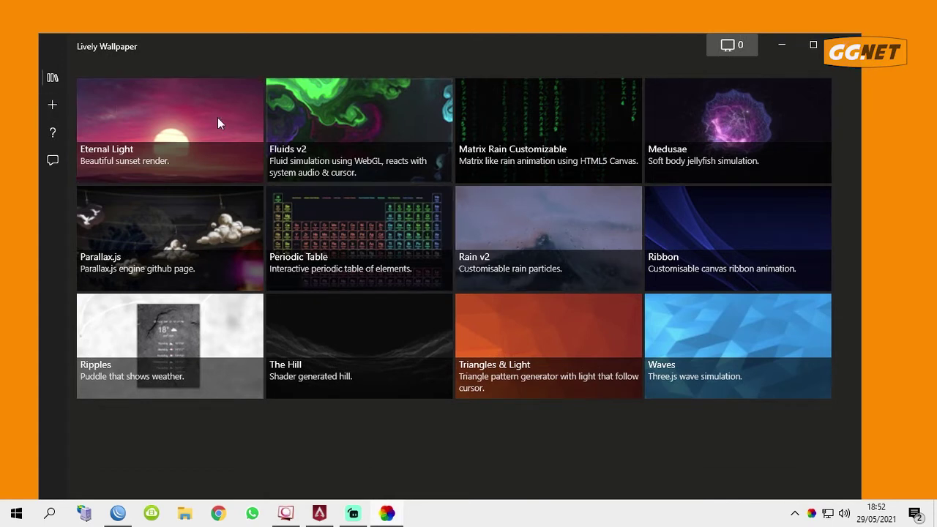
Step: Try to apply the Fluids v2 wallpaper and move the error dialog aside
click(323, 113)
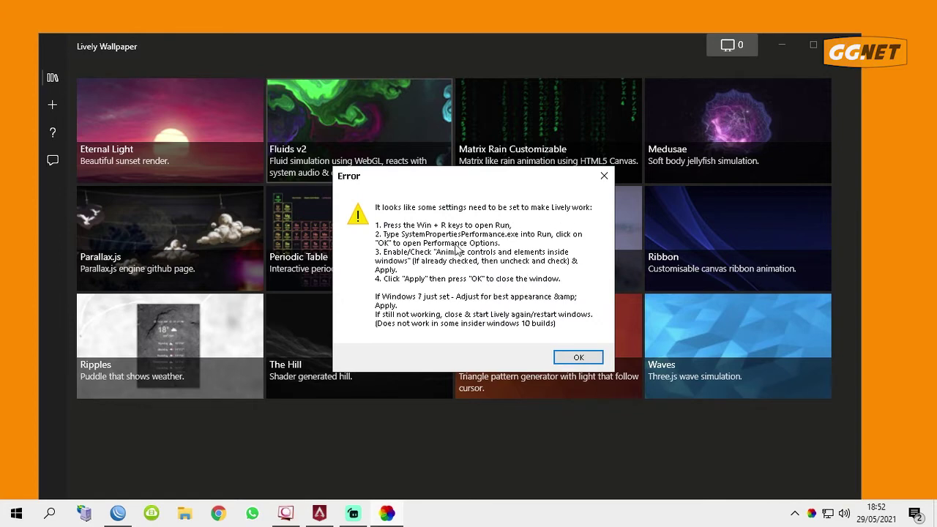
drag(432, 179, 522, 139)
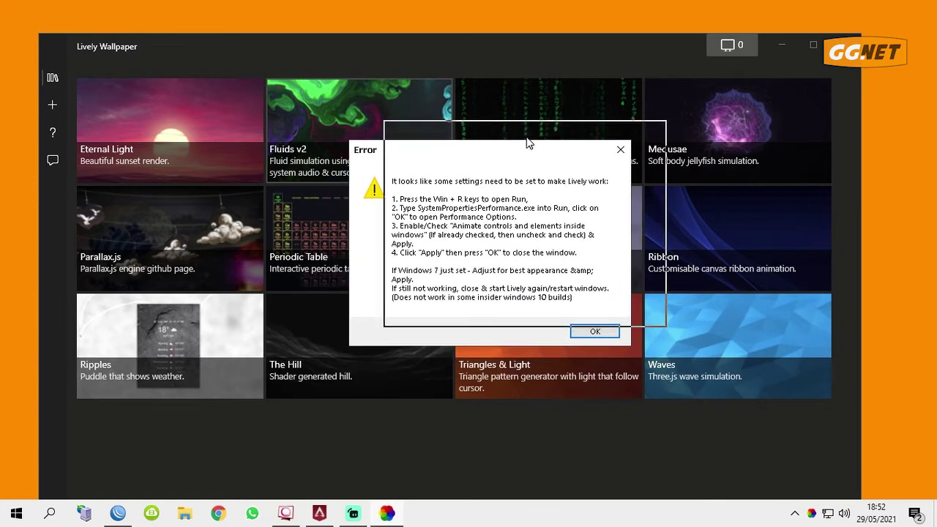
Step: Open the Windows Performance Options by running SystemPropertiesPerformance.exe
key(super+r)
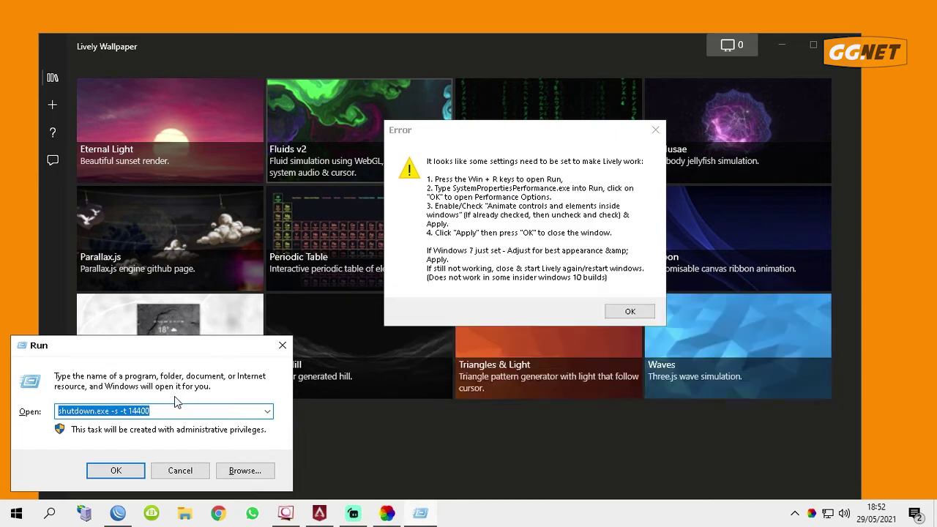
text(S)
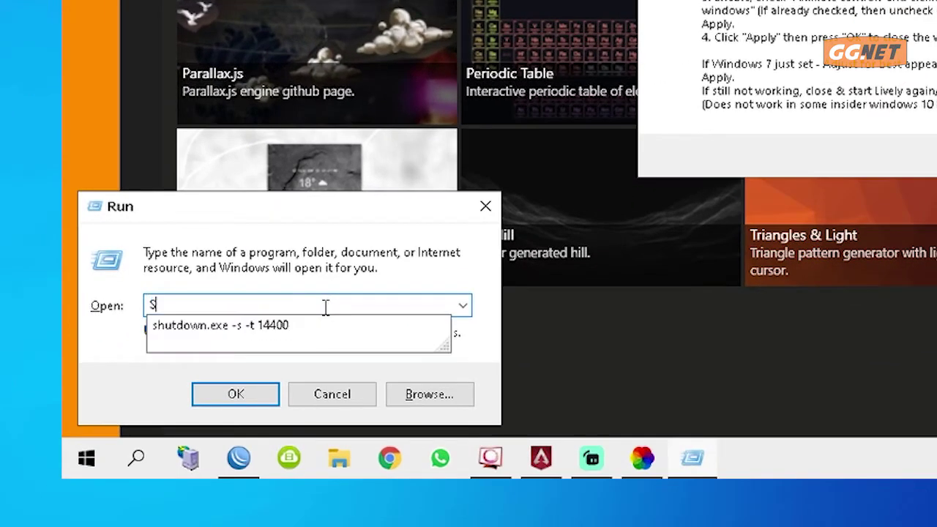
text(ystemP)
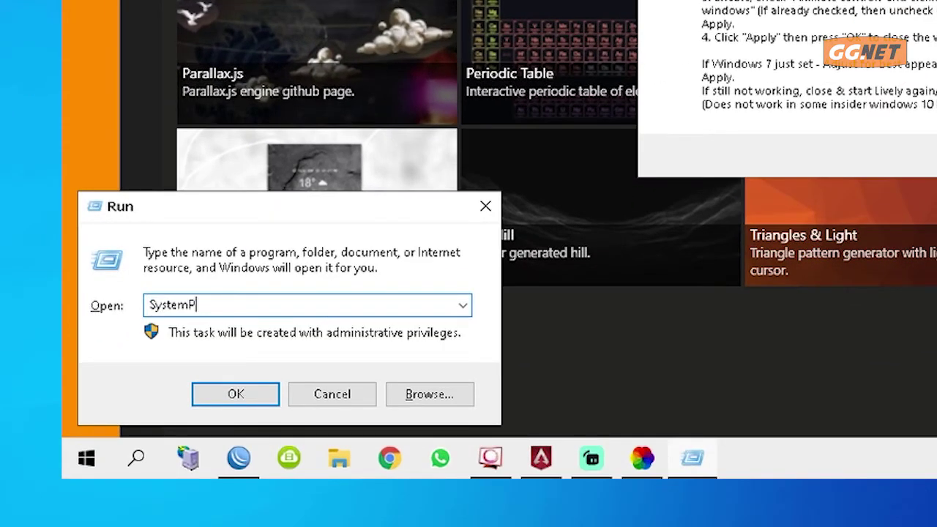
text(ropertiesPerformance.exe)
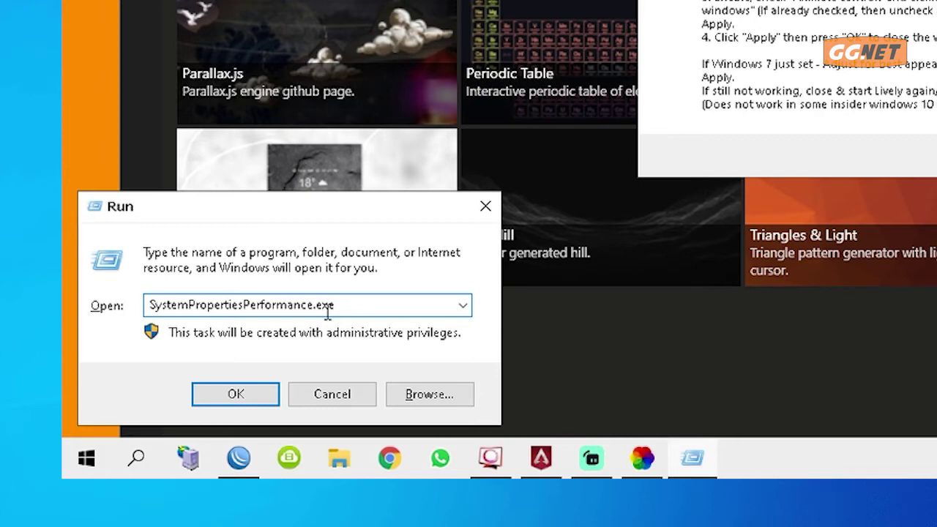
click(265, 399)
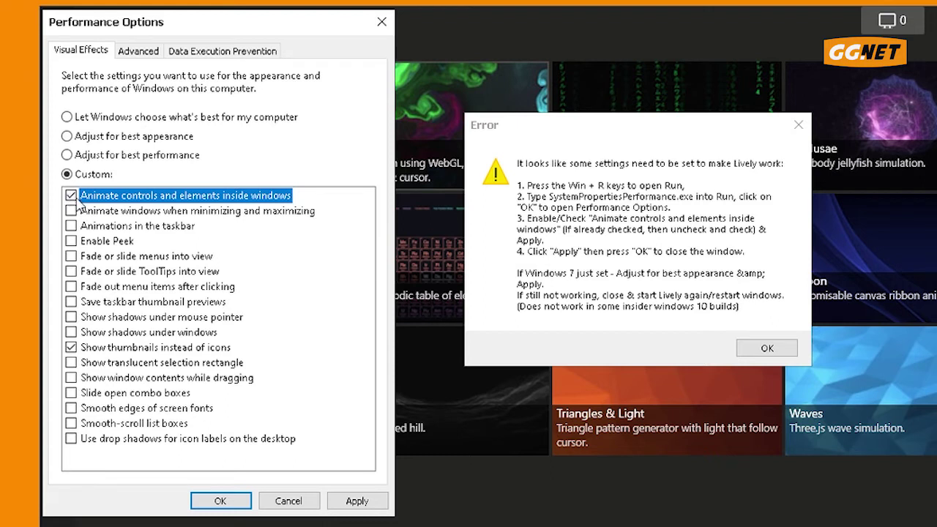
Step: Apply the visual effects with "Animate controls and elements inside windows" enabled, and dismiss the Lively error message
click(356, 501)
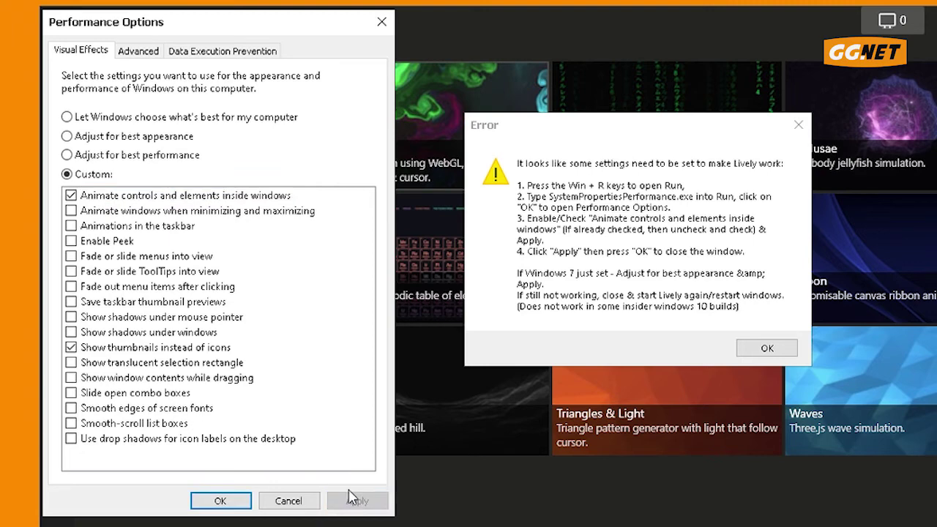
click(220, 501)
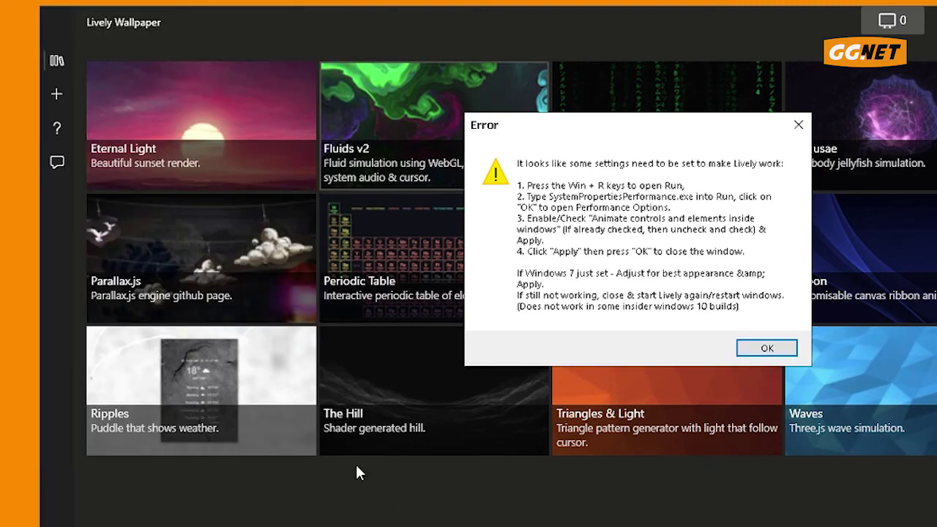
click(751, 353)
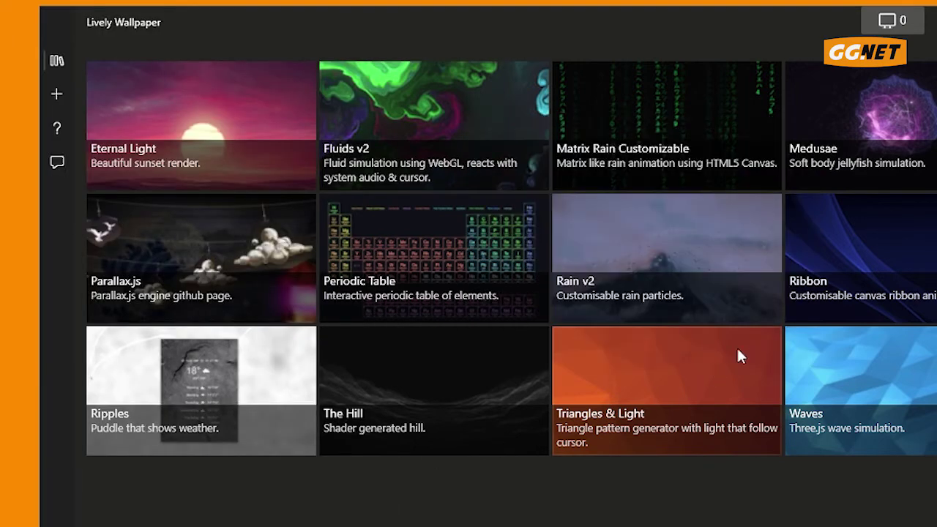
Step: Set Fluids v2 as the live wallpaper and refresh the desktop with the library window minimized
click(397, 141)
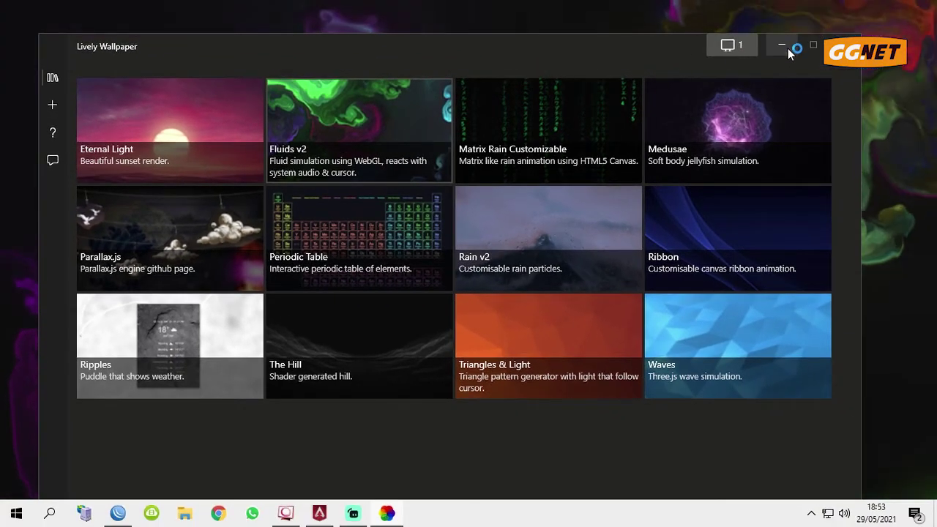
click(787, 48)
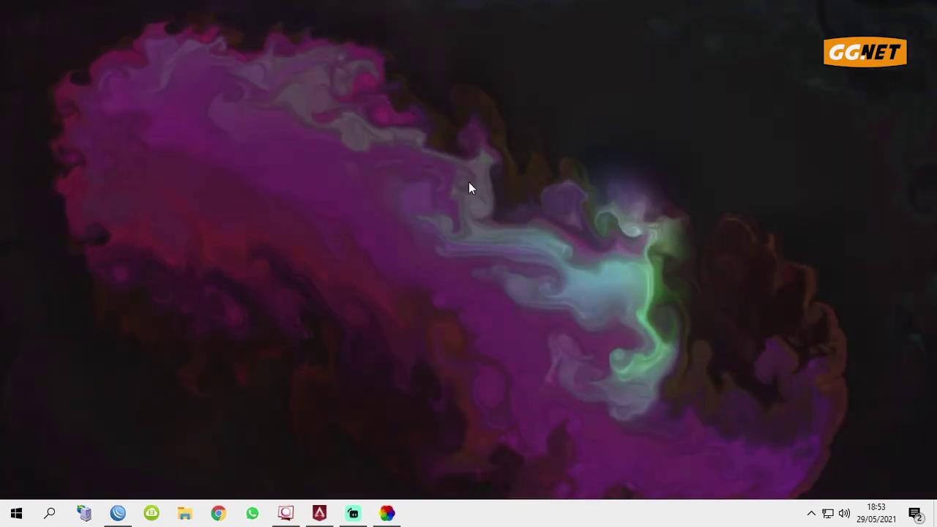
right_click(468, 188)
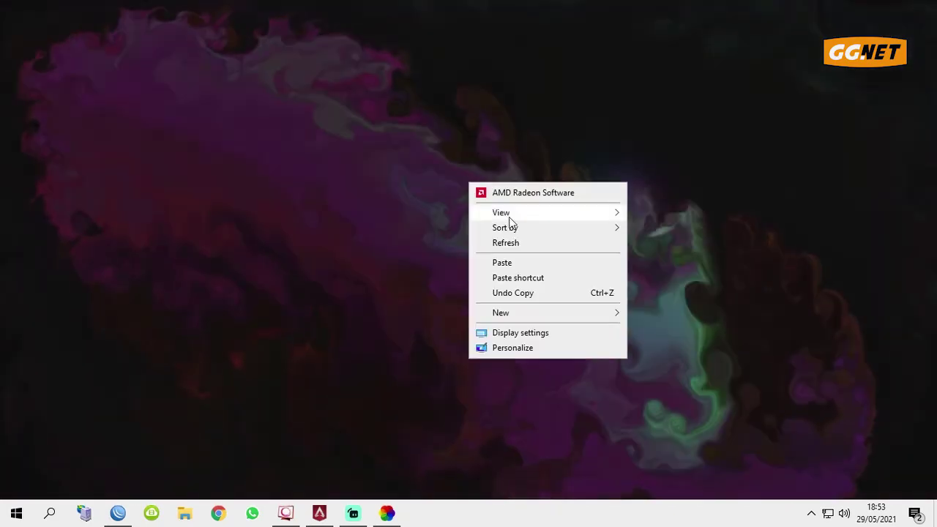
click(510, 244)
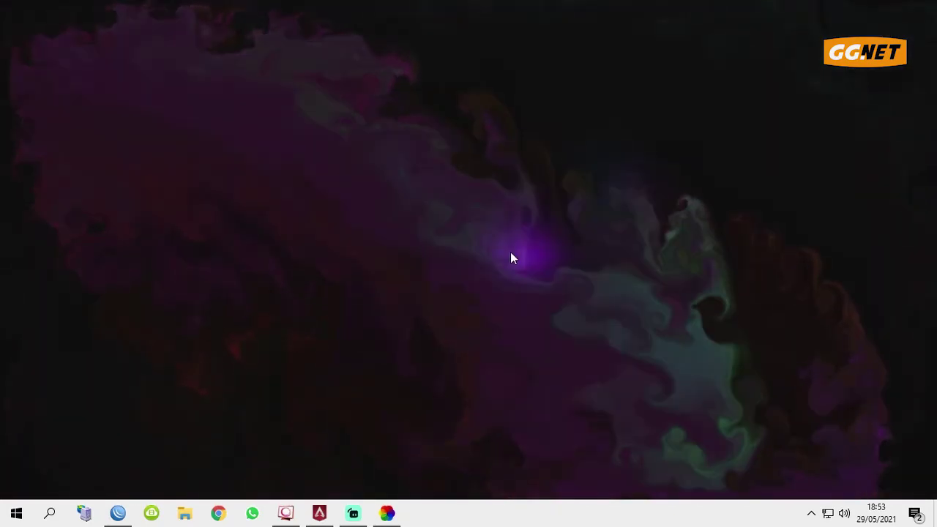
Step: Switch to Chrome and search the web for "download live wallpaper windows 10"
click(386, 512)
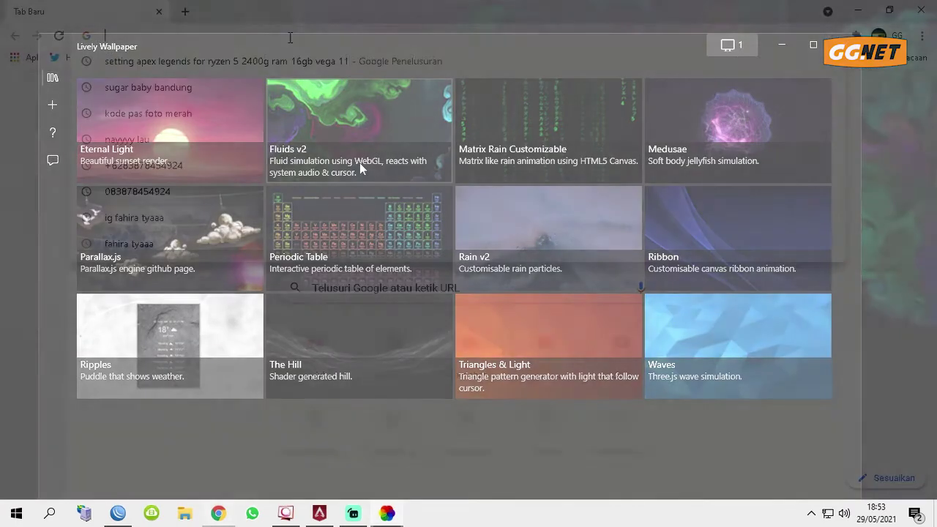
text(live wall)
key(ctrl+a)
text(download live wallpaper windows 10)
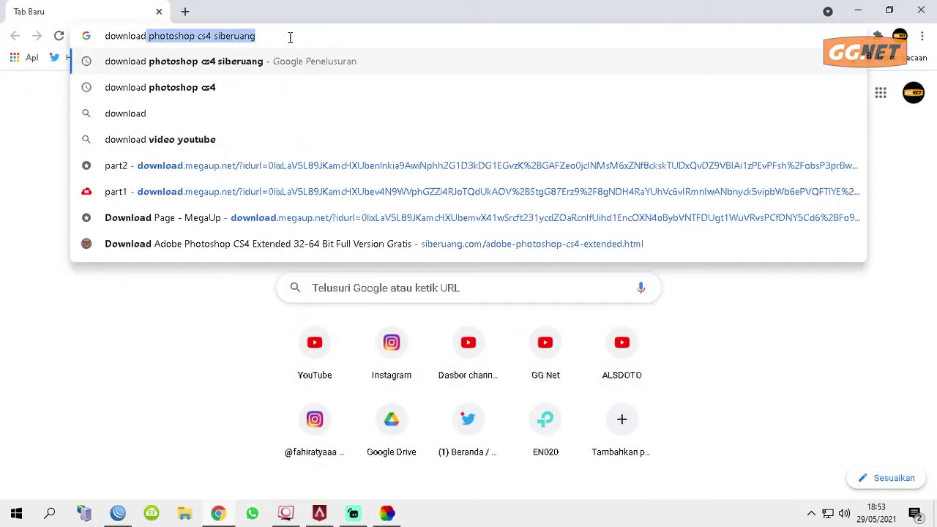
key(Return)
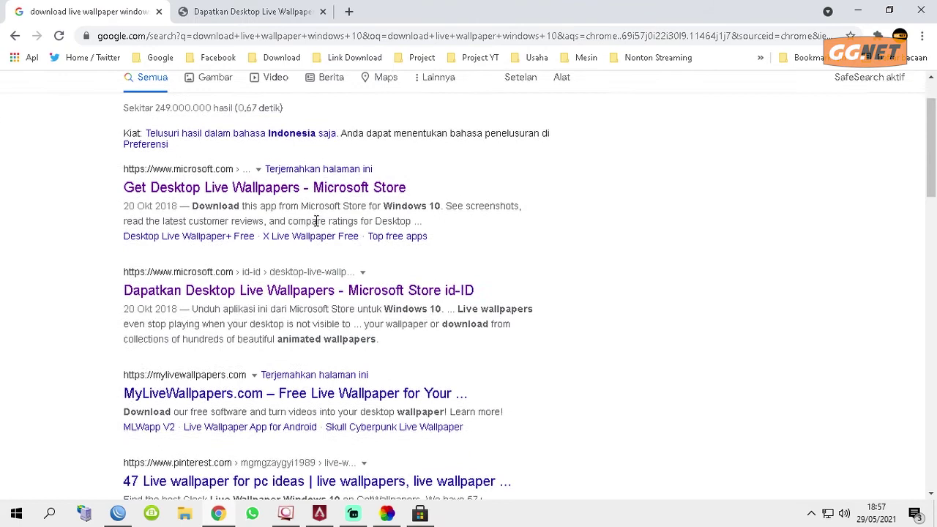
Step: Open the MyLiveWallpapers.com search result and close the Desktop Live Wallpapers store page
scroll(316, 221, down, 2)
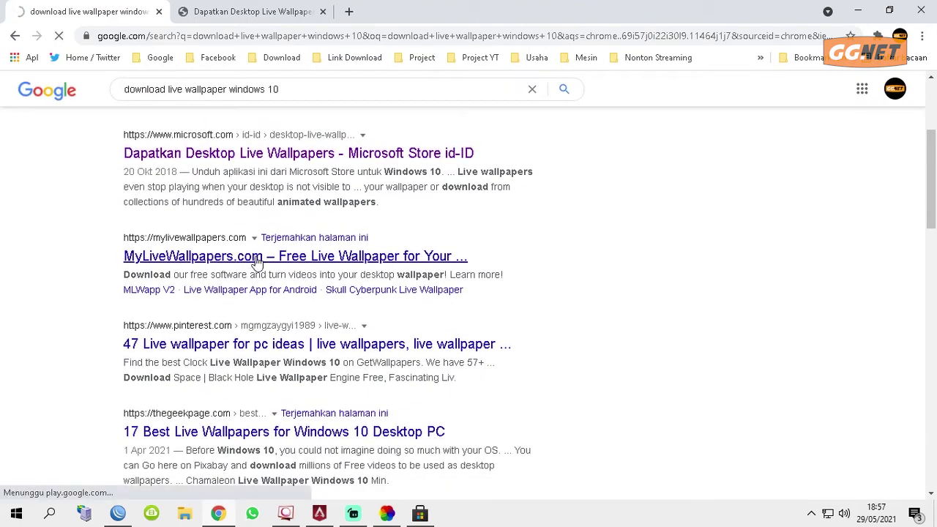
click(270, 252)
click(300, 12)
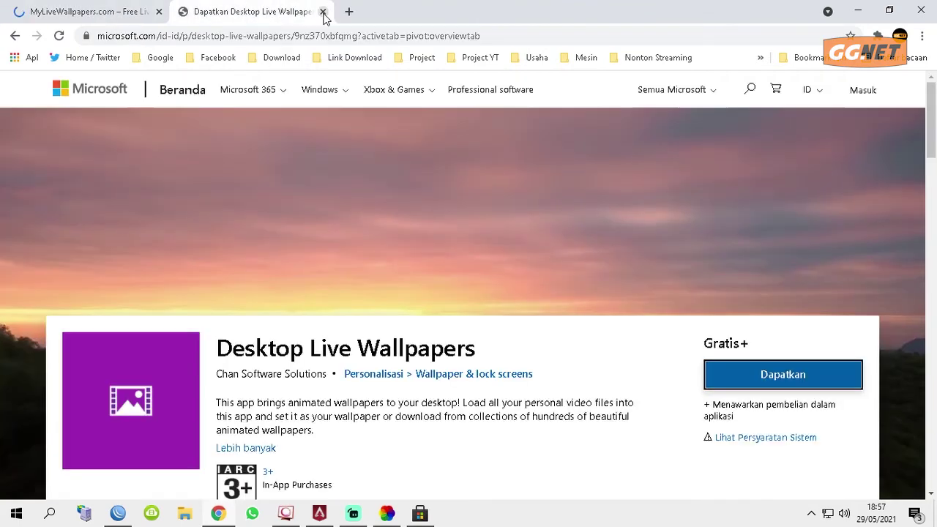
click(322, 12)
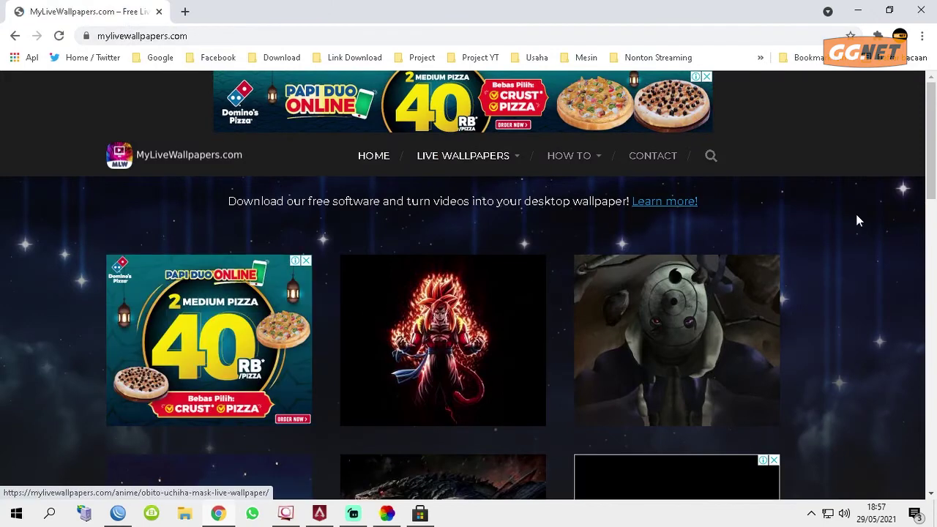
Step: Open the Obito Uchiha Mask live wallpaper from the gallery and play its preview video
scroll(933, 175, down, 3)
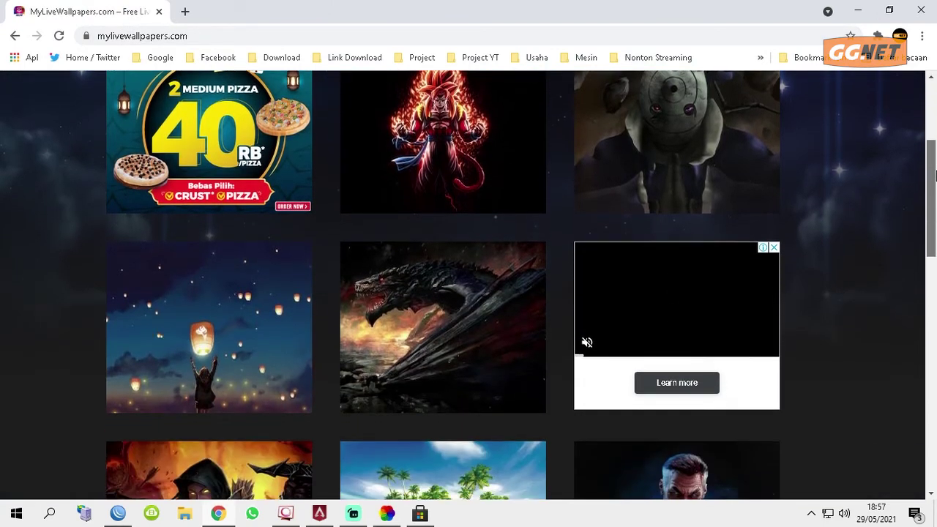
scroll(468, 286, up, 1)
click(696, 159)
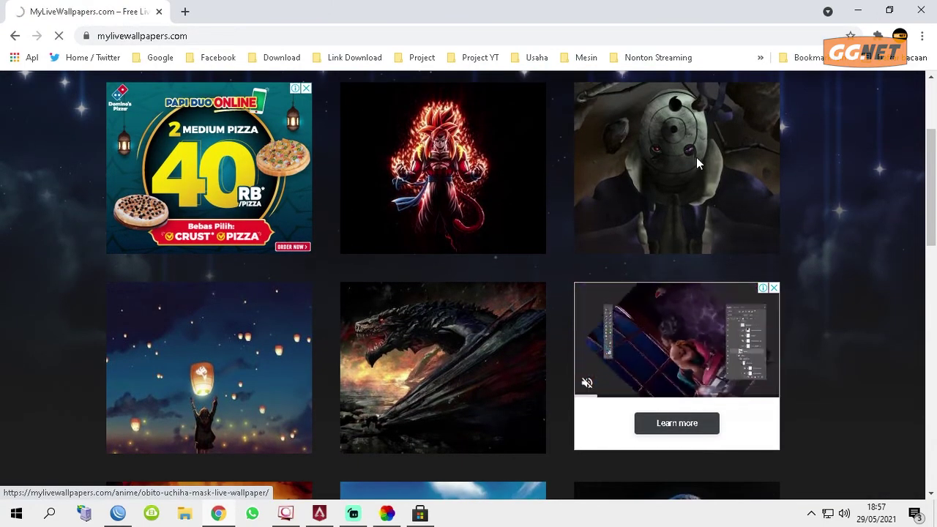
scroll(933, 183, down, 2)
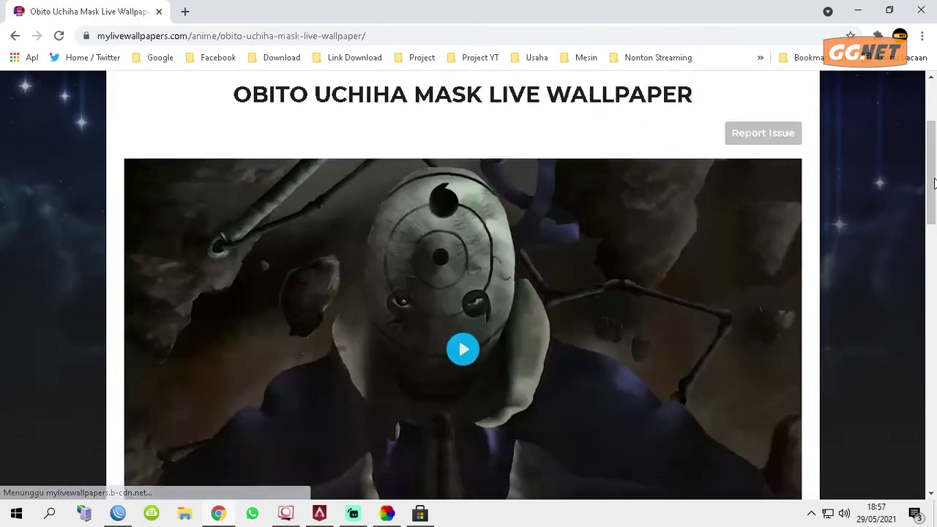
click(450, 354)
scroll(935, 190, down, 1)
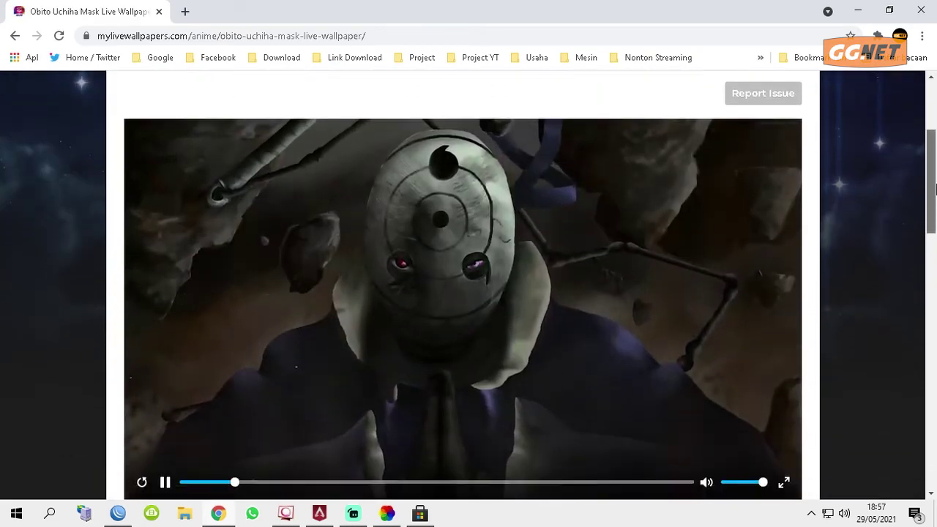
scroll(936, 190, down, 1)
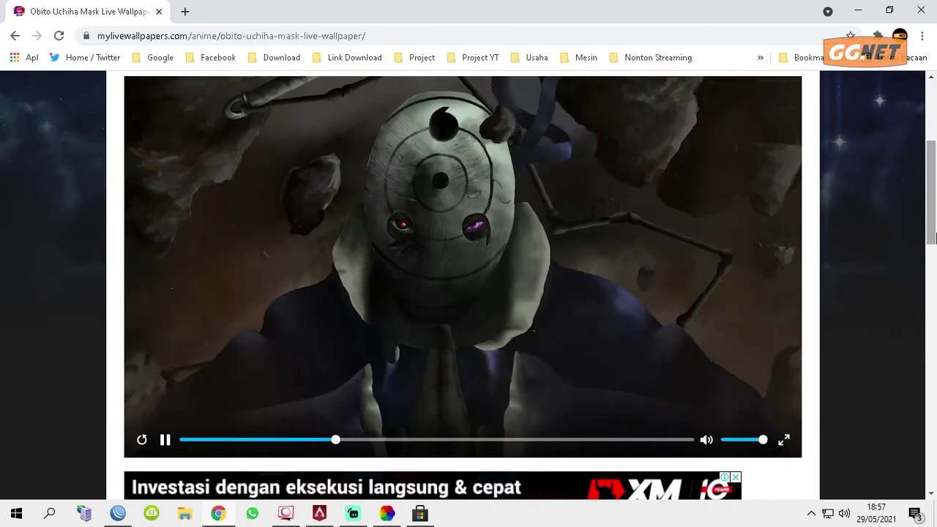
Step: Download the 4K desktop version of the Obito Uchiha Mask wallpaper through MEGA, continuing past the transfer quota offer
scroll(934, 236, down, 5)
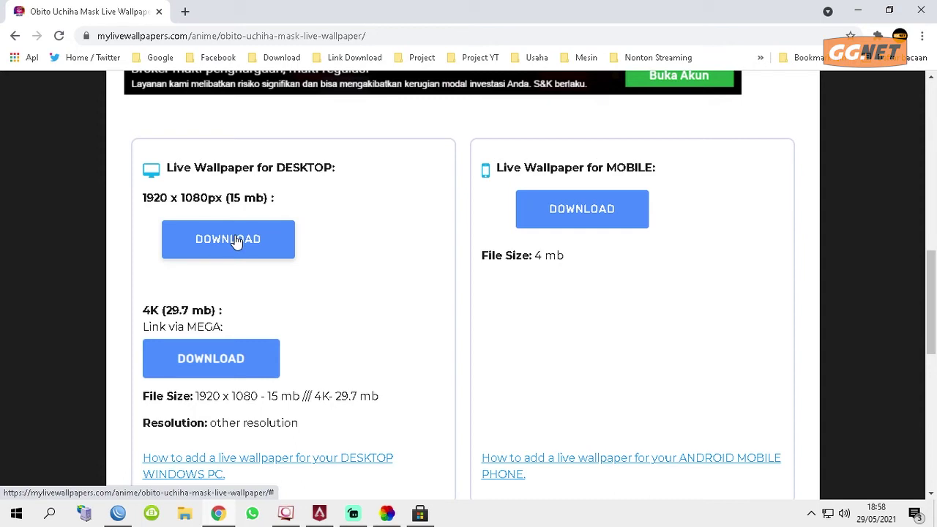
click(224, 356)
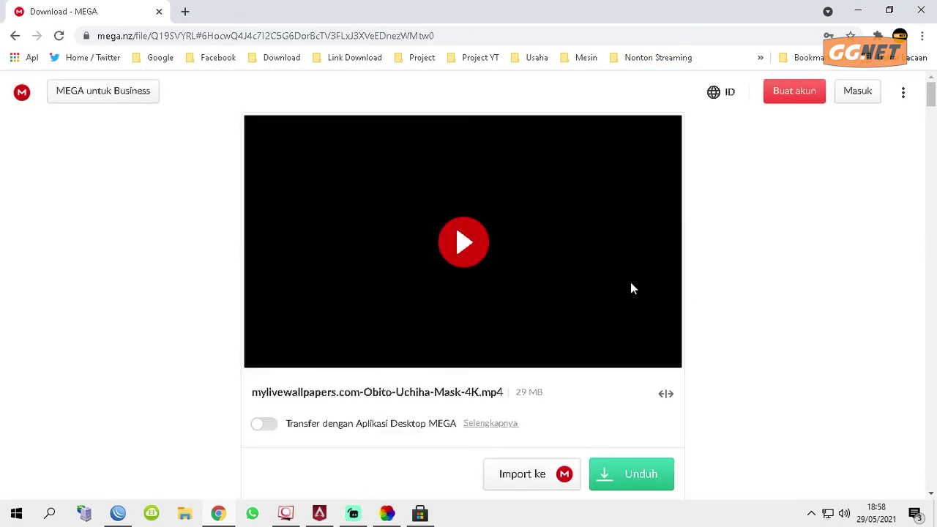
scroll(633, 289, down, 10)
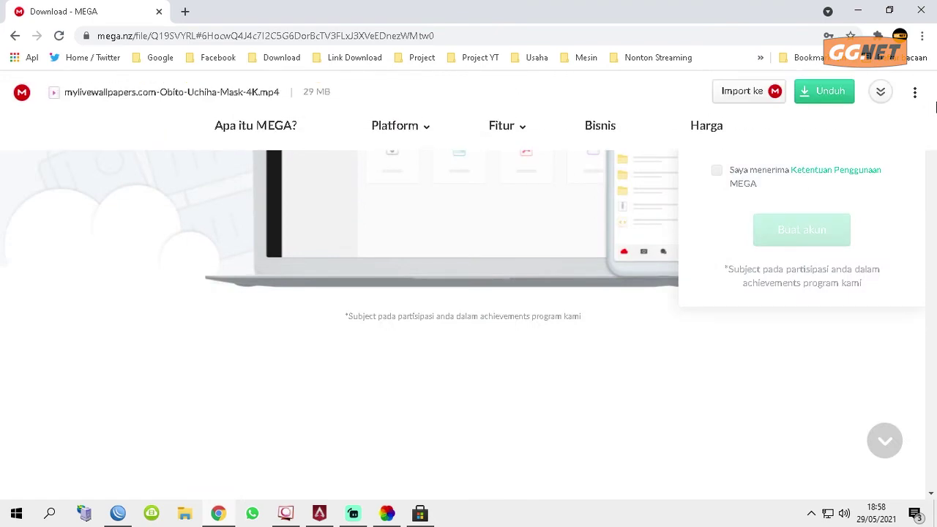
scroll(934, 139, up, 10)
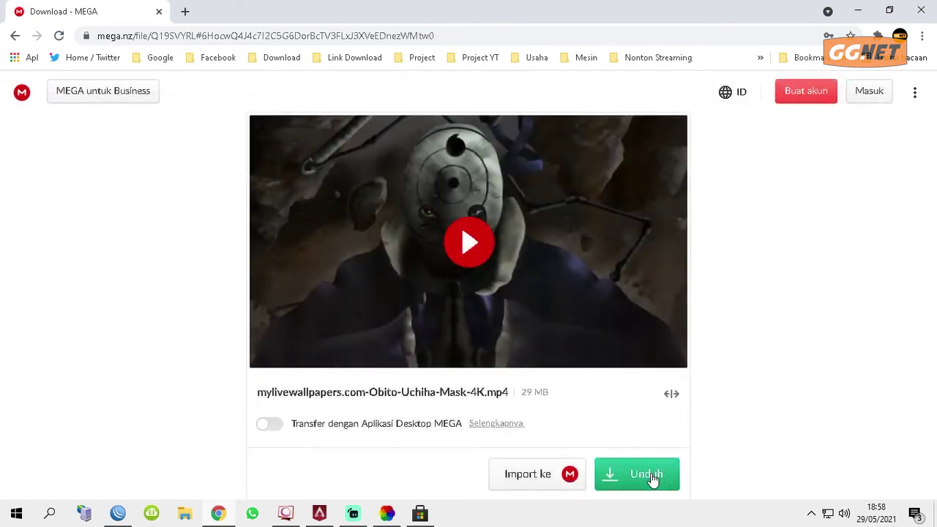
click(644, 474)
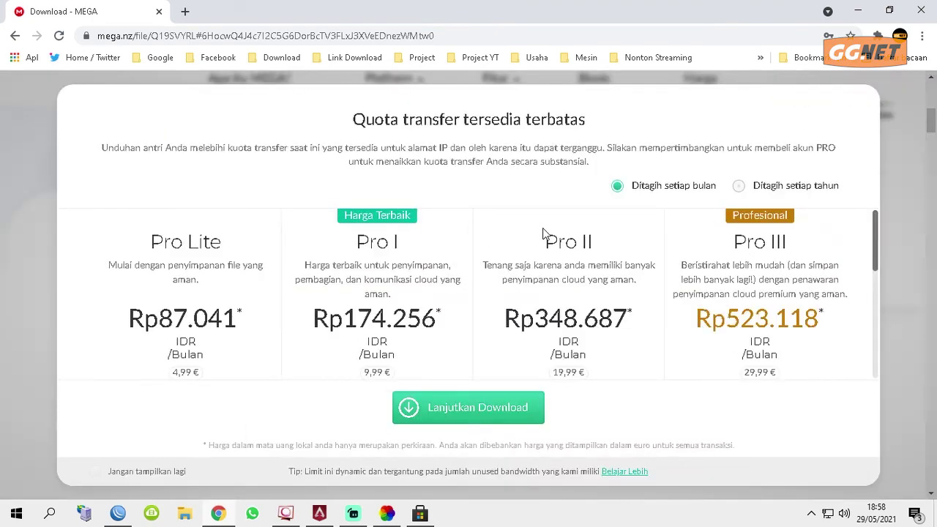
click(505, 404)
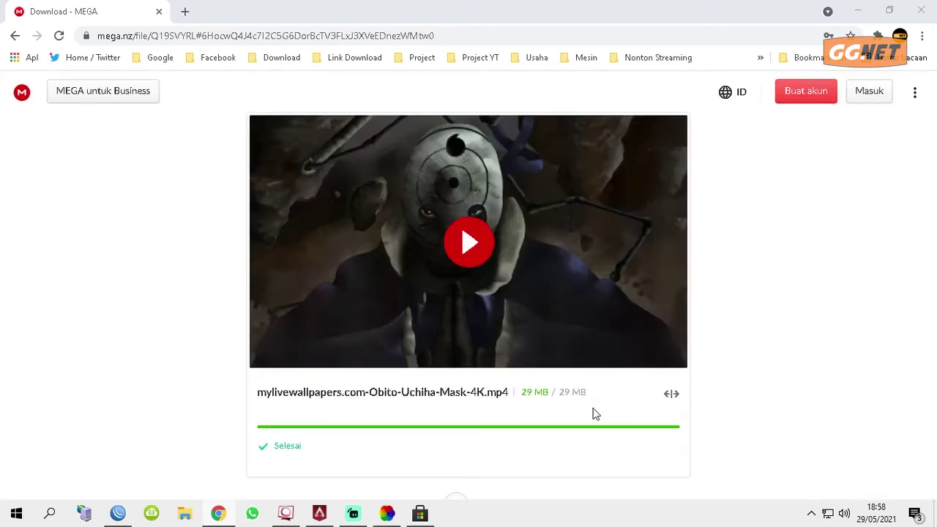
click(354, 307)
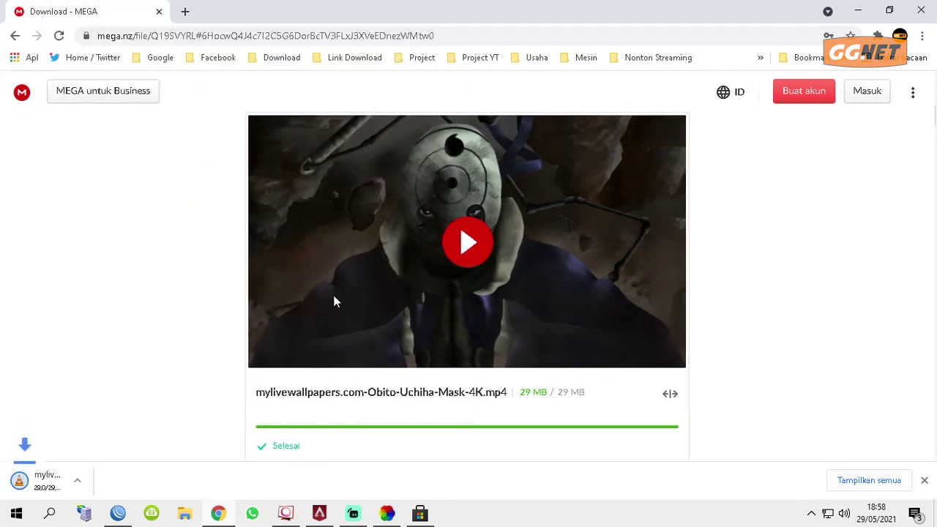
Step: Switch back to Lively Wallpaper, reposition its window, and bring up the page for adding a wallpaper
click(857, 11)
click(387, 513)
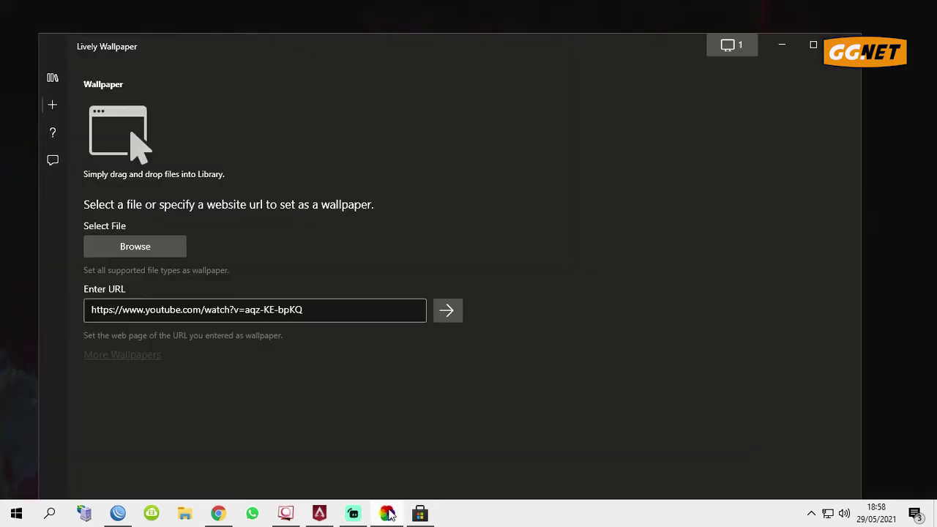
drag(219, 43, 230, 24)
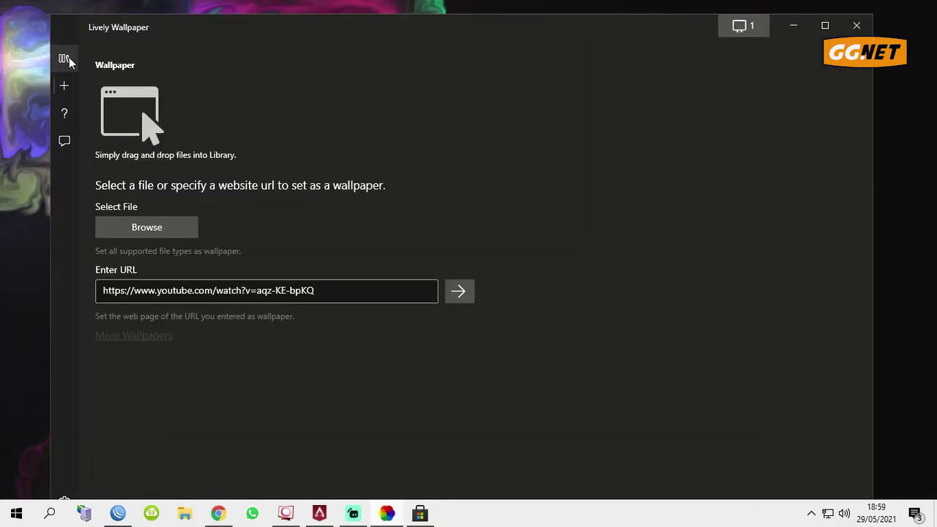
click(67, 72)
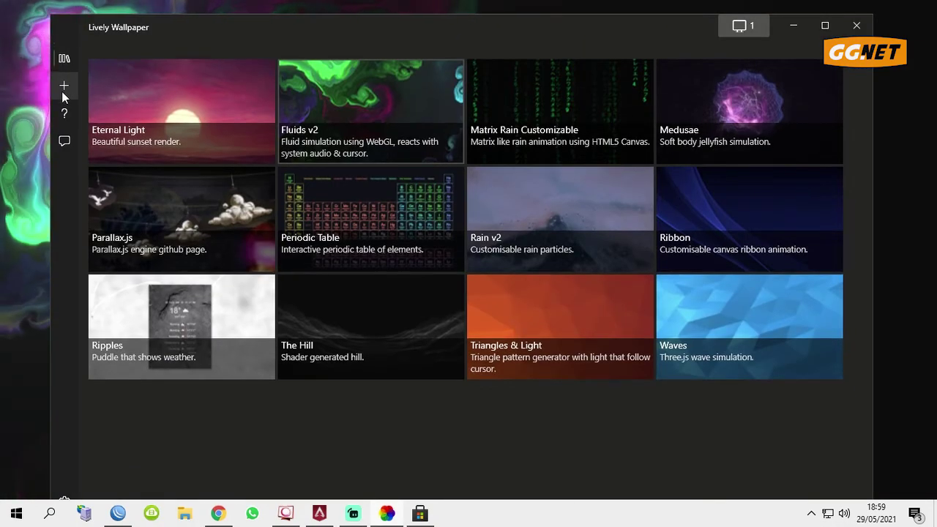
click(65, 87)
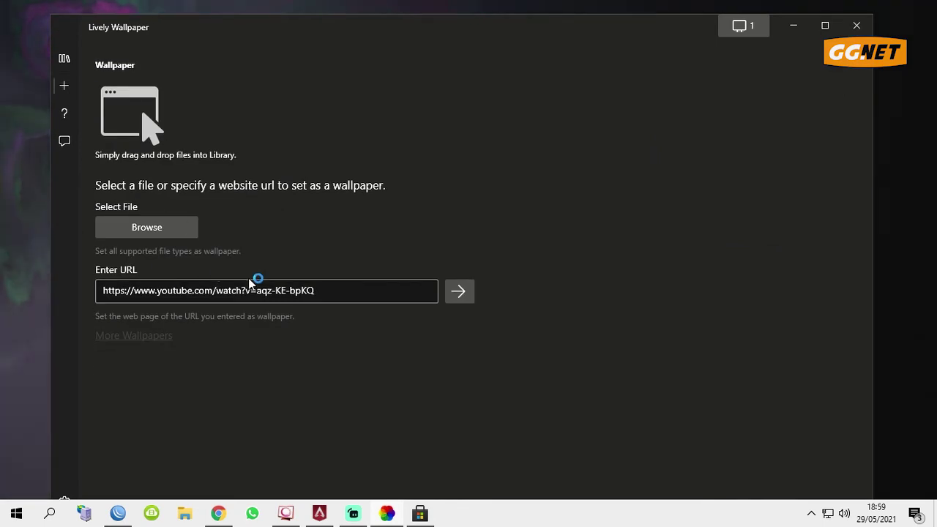
Step: Browse to the Downloads folder and select mylivewallpapers.com-Obito-Uchiha-Mask-4K.mp4 as the wallpaper file to add
click(147, 231)
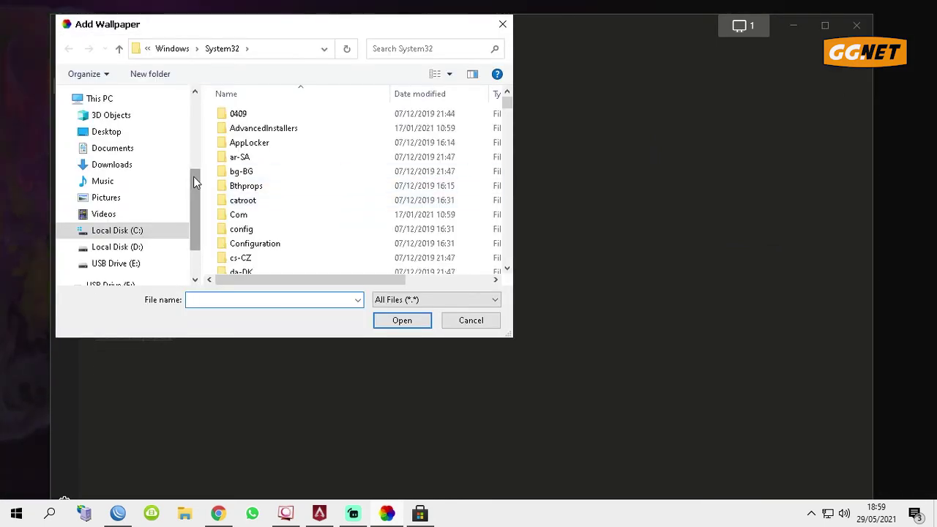
click(153, 169)
click(258, 149)
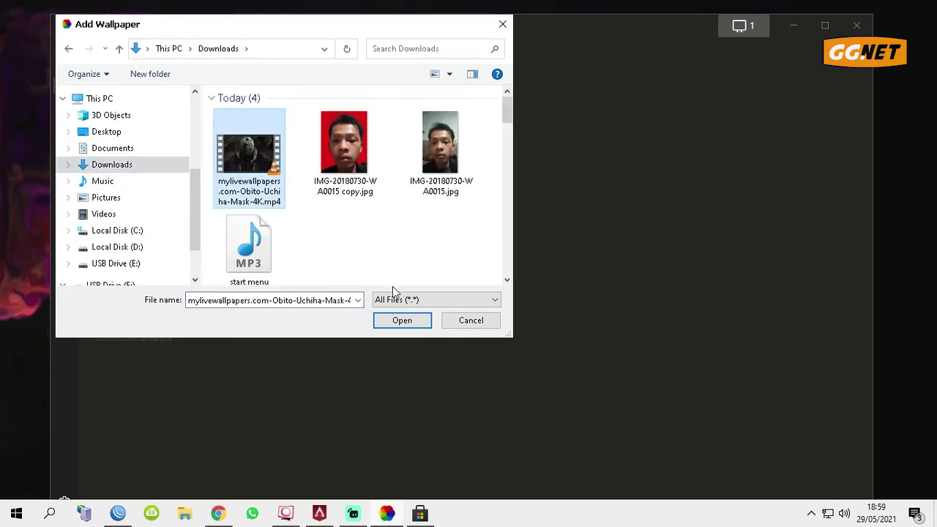